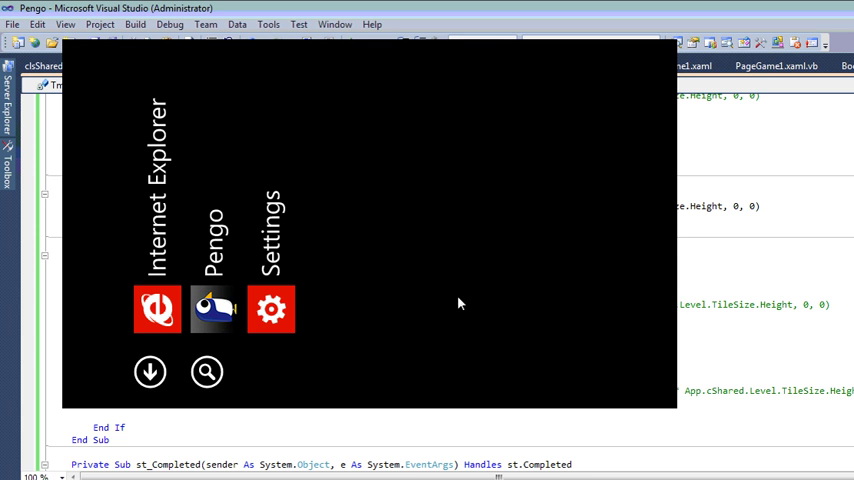
Launch Pengo from the emulator app list and turn the game music on.
click(216, 258)
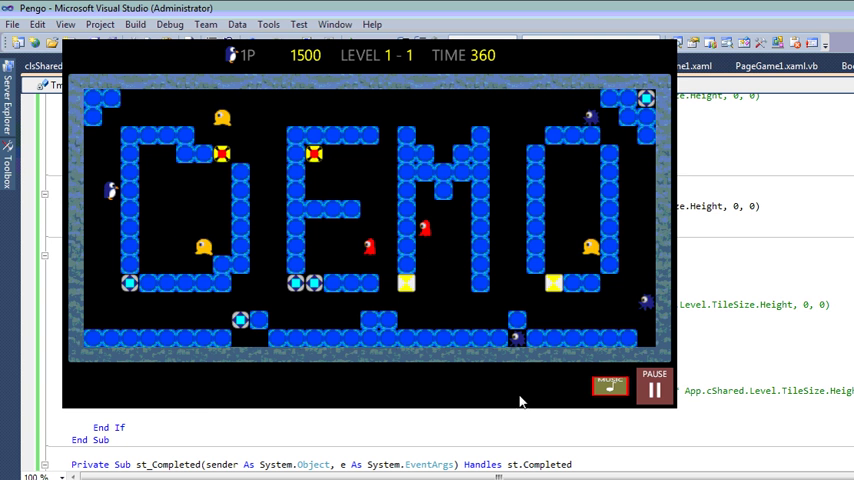
click(611, 395)
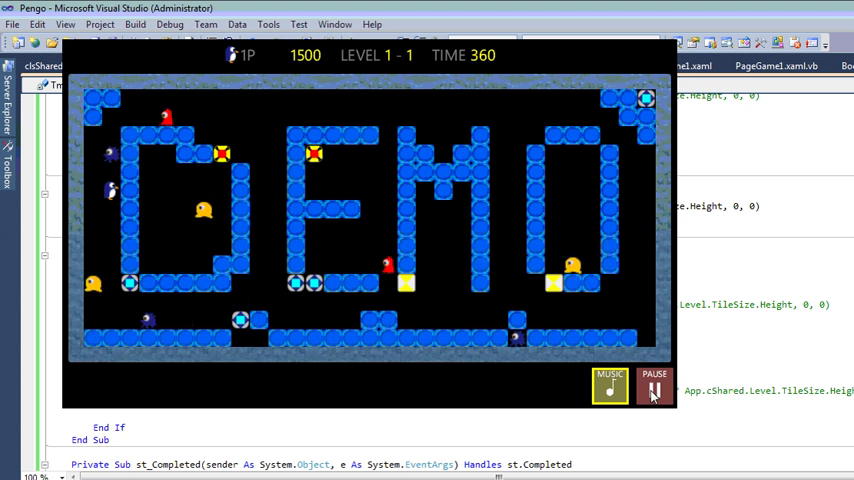
Pause and resume the demo, uncomment Me.Margin in TmrMover_Tick, and start debugging.
click(652, 394)
click(654, 393)
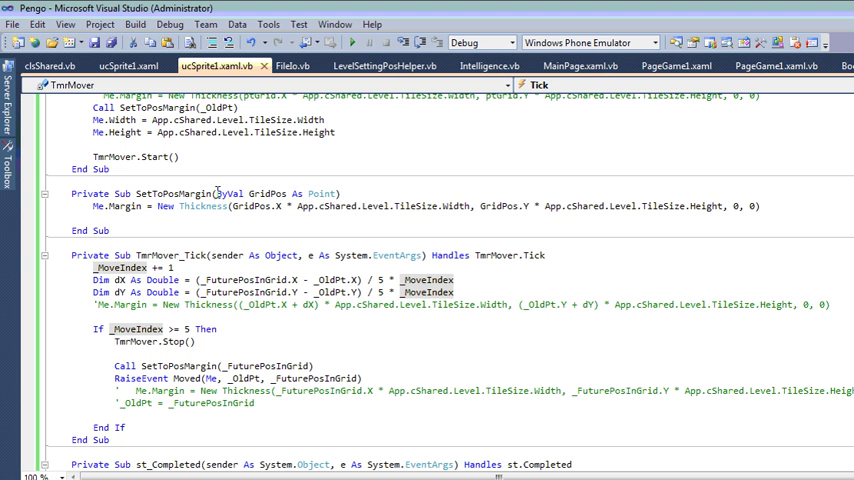
click(90, 304)
key(Delete)
click(133, 267)
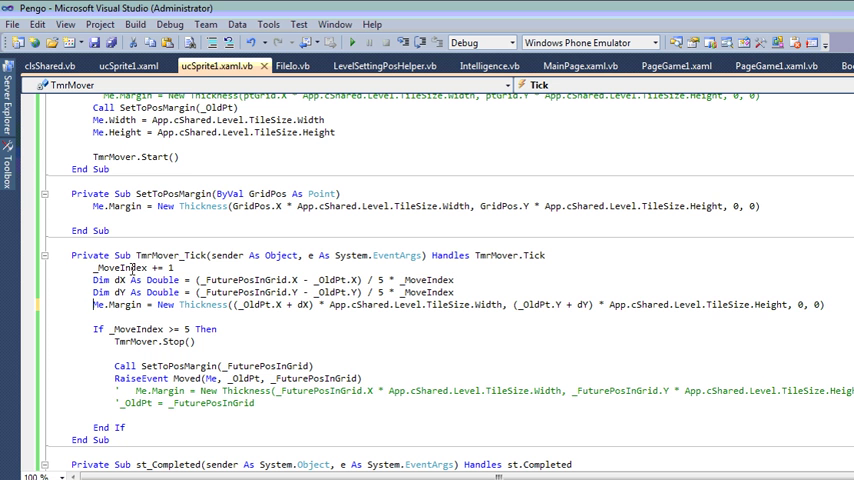
click(354, 44)
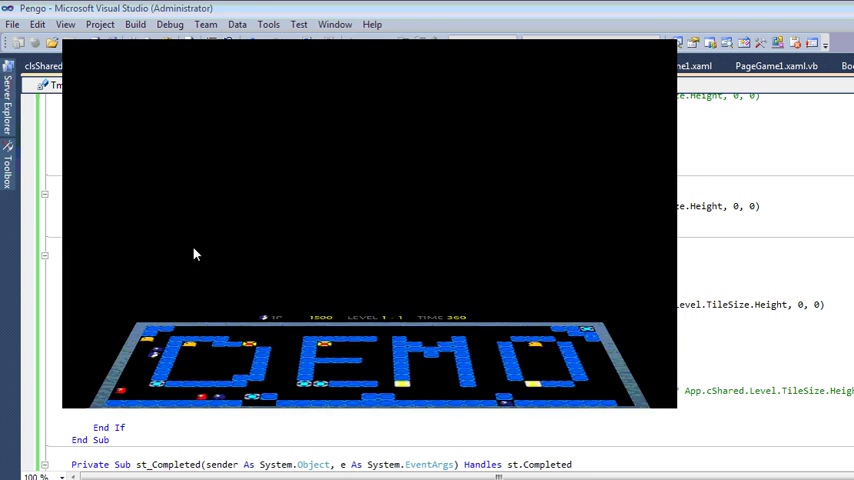
Launch the freshly deployed Pengo build from the emulator app list.
click(203, 252)
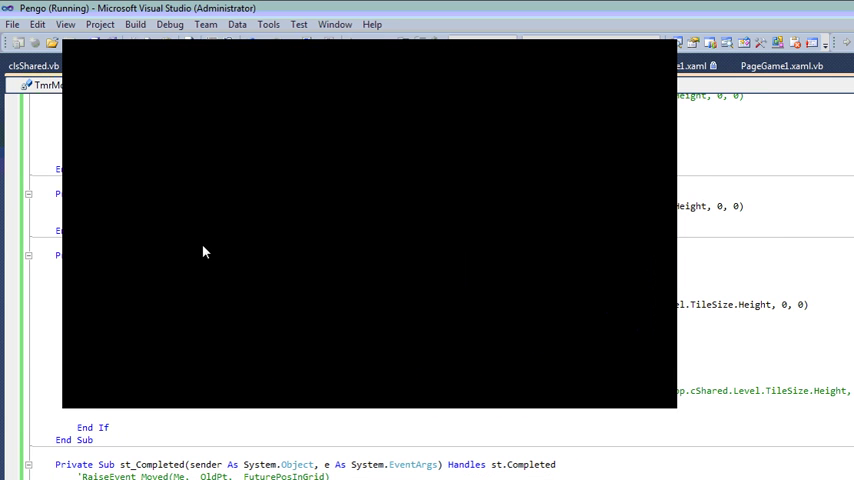